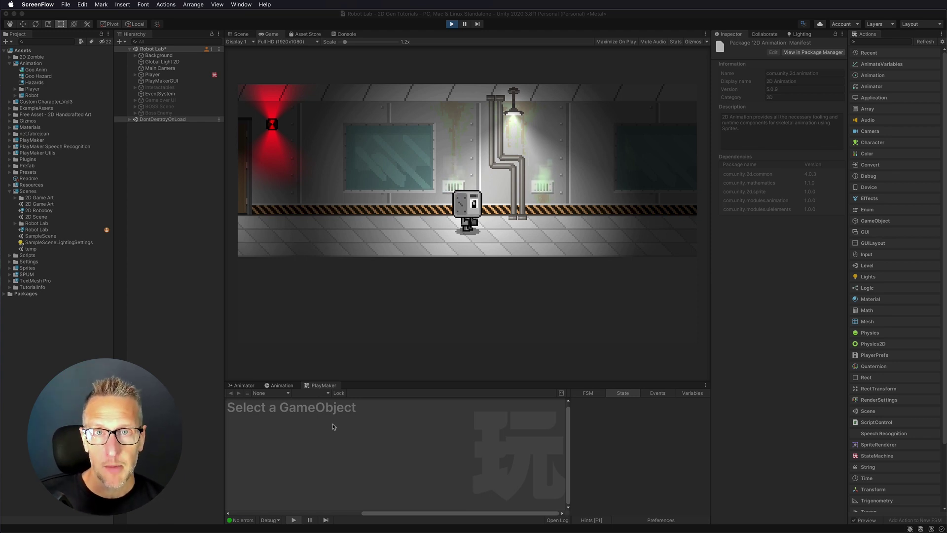
- Walk the robot left and right in the running game
{"action": "left_click", "coordinate": [461, 335]}
{"action": "key", "text": "Left"}
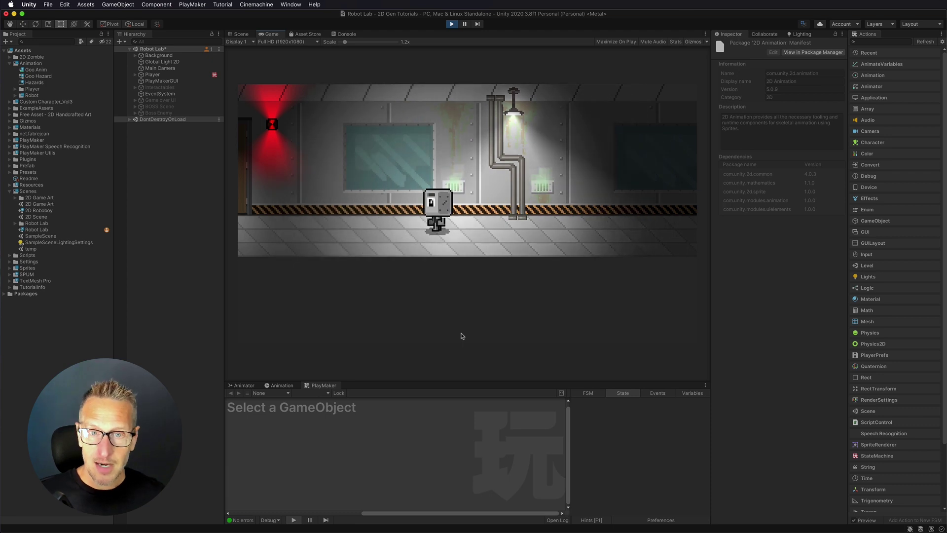
{"action": "key", "text": "Right"}
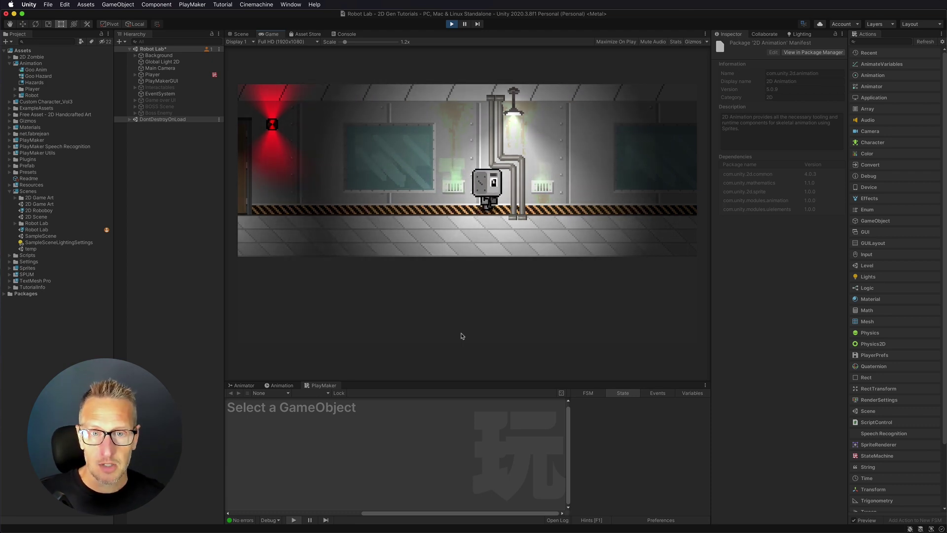
{"action": "key", "text": "Left"}
{"action": "key", "text": "Right"}
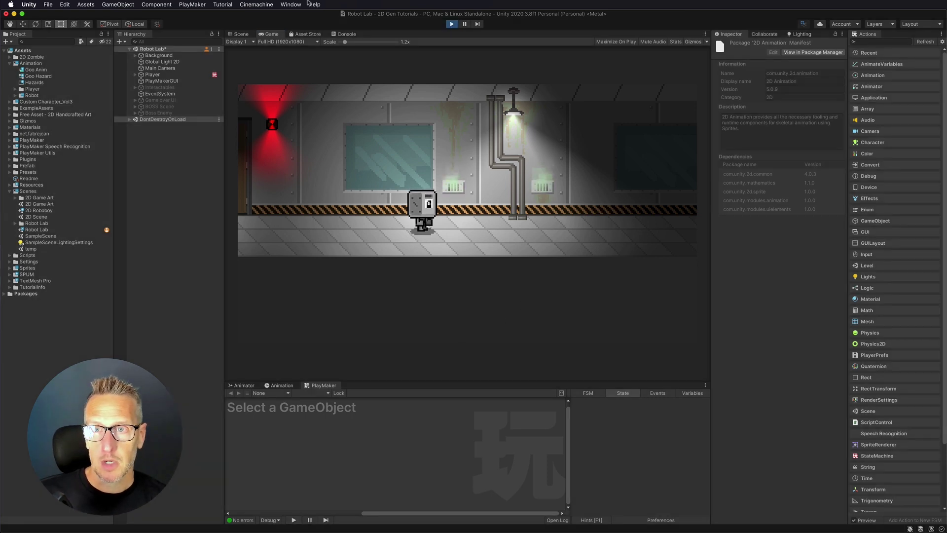
{"action": "key", "text": "Right"}
- Confirm Cinemachine 2.6.11 is installed in the Package Manager, then close it
{"action": "left_click", "coordinate": [290, 5]}
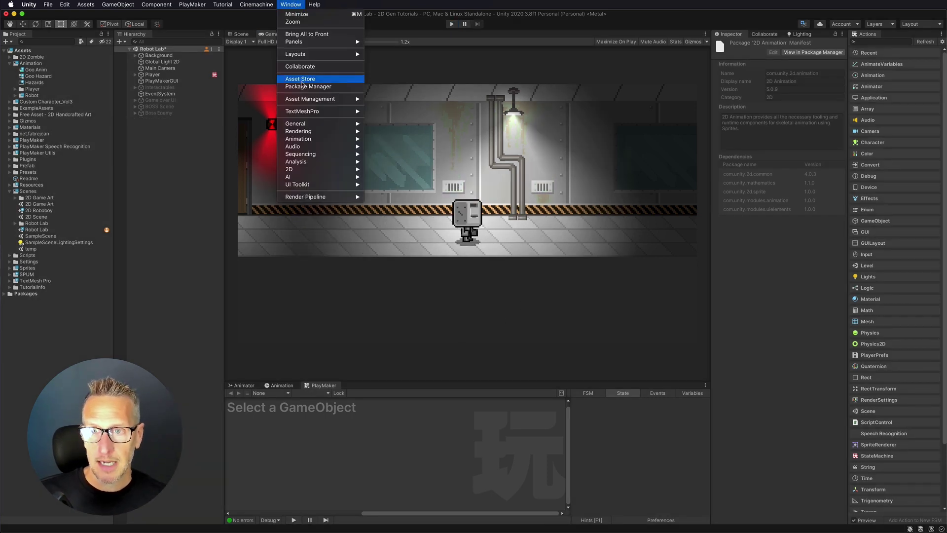
{"action": "left_click", "coordinate": [308, 87]}
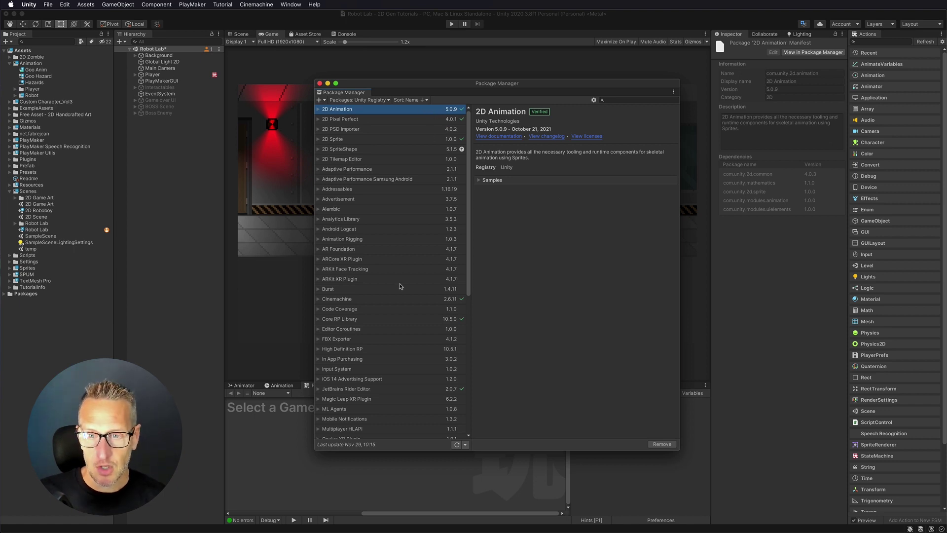
{"action": "left_click", "coordinate": [366, 299]}
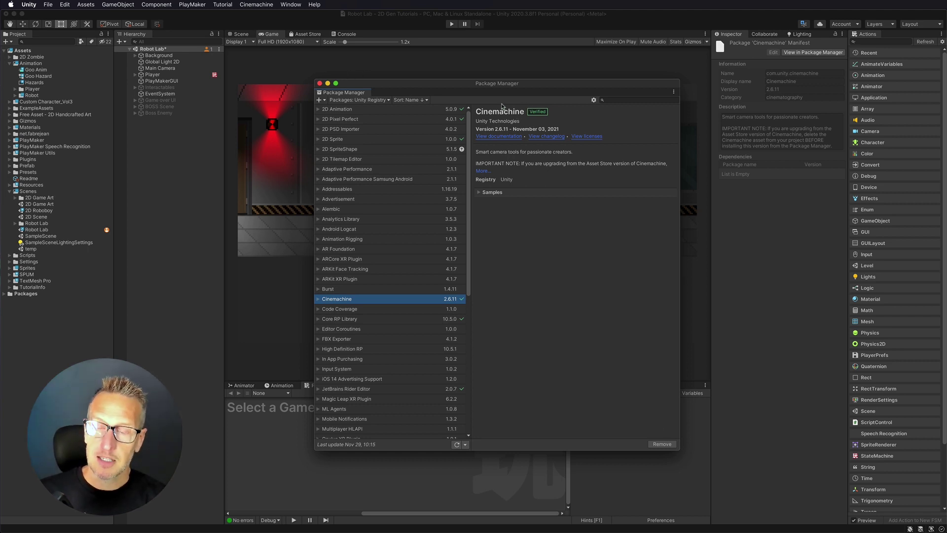
{"action": "left_click", "coordinate": [320, 84]}
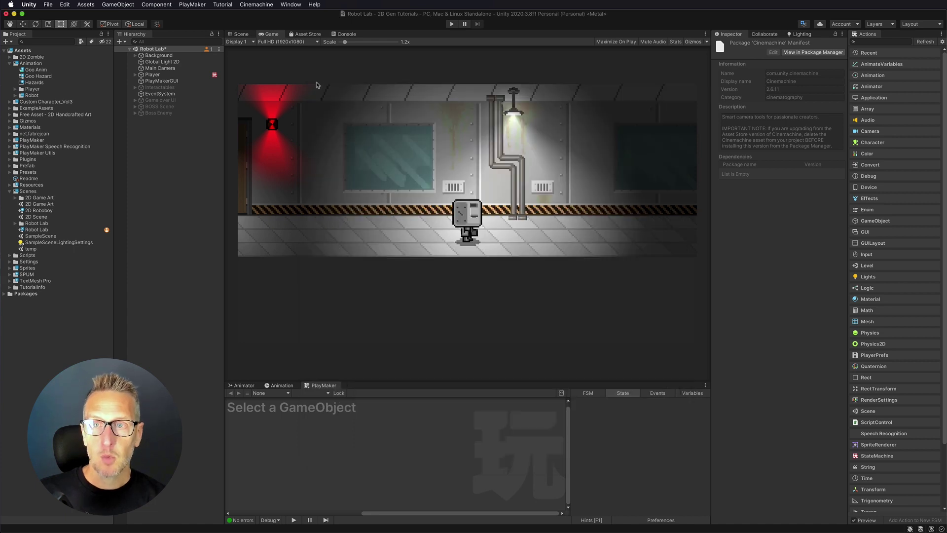
- Create a 2D virtual camera, CM vcam1, with the Player as its Follow target
{"action": "left_click", "coordinate": [255, 5]}
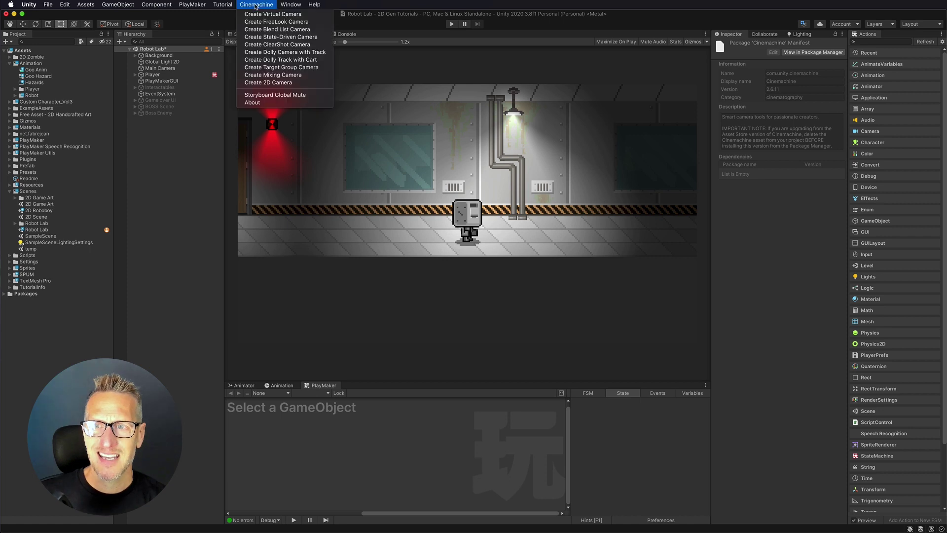
{"action": "left_click", "coordinate": [280, 83]}
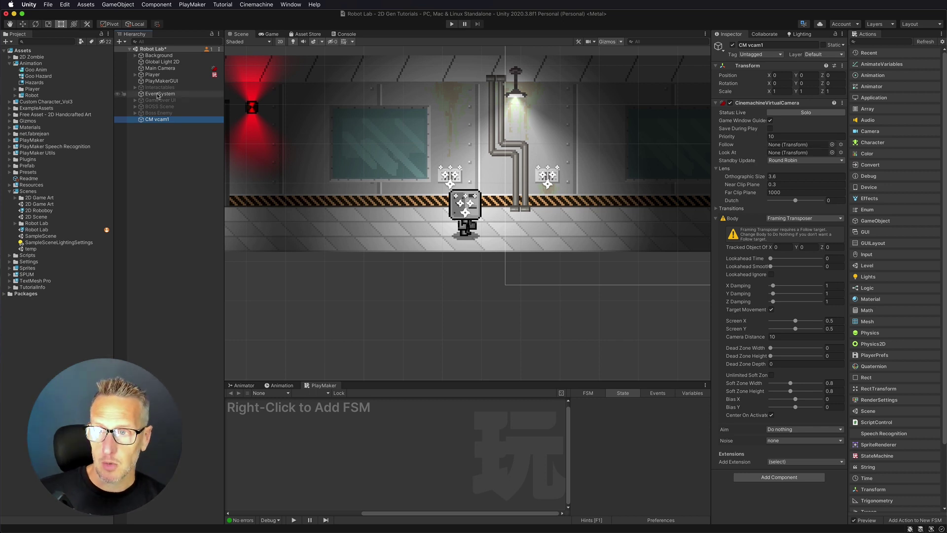
{"action": "left_click_drag", "start_coordinate": [153, 77], "coordinate": [787, 146]}
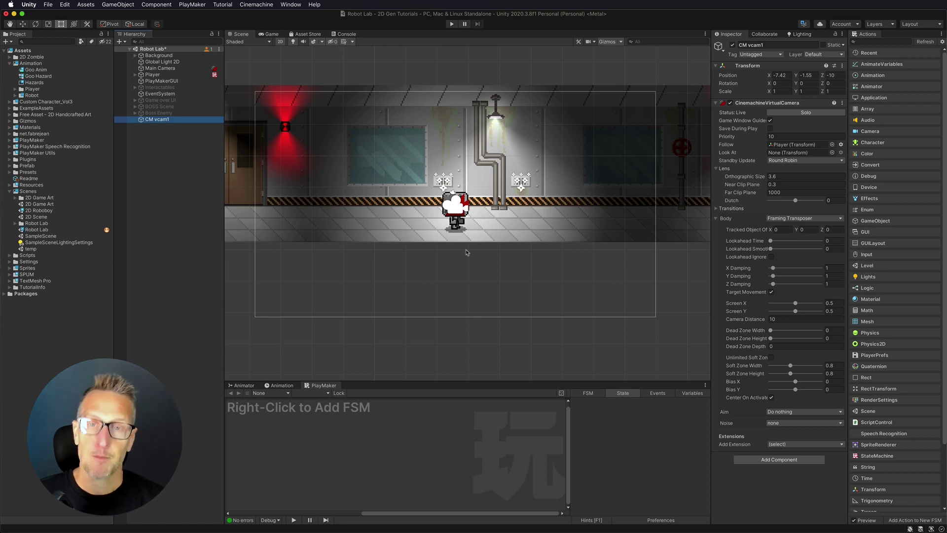
- Lower the camera's Orthographic Size to 2.9 and check the framing in the Game view
{"action": "left_click", "coordinate": [737, 178]}
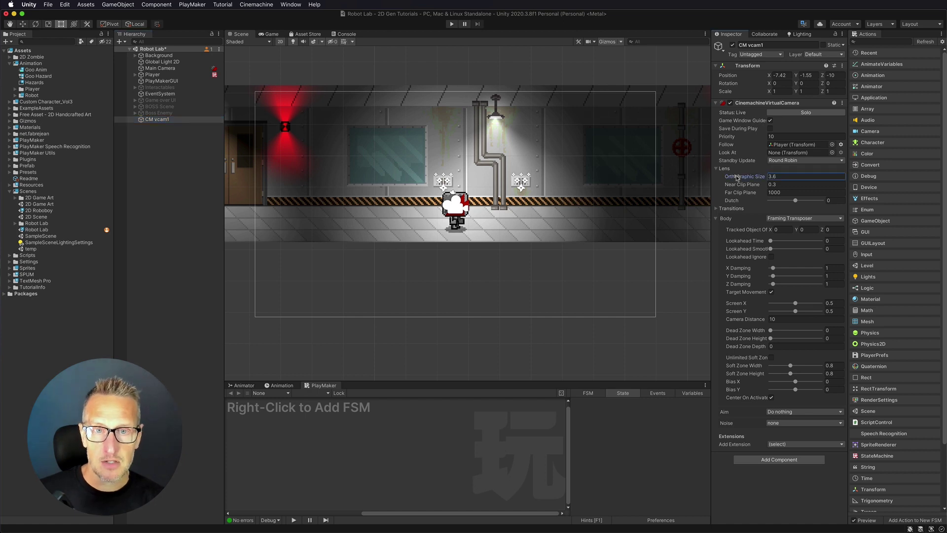
{"action": "left_click_drag", "start_coordinate": [735, 177], "coordinate": [726, 177]}
{"action": "key", "text": "super+2"}
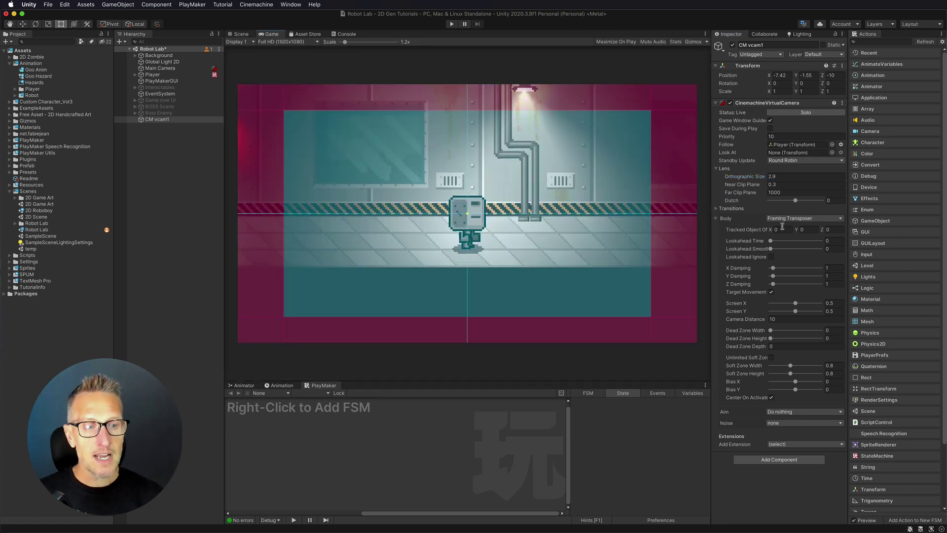
{"action": "left_click", "coordinate": [452, 24]}
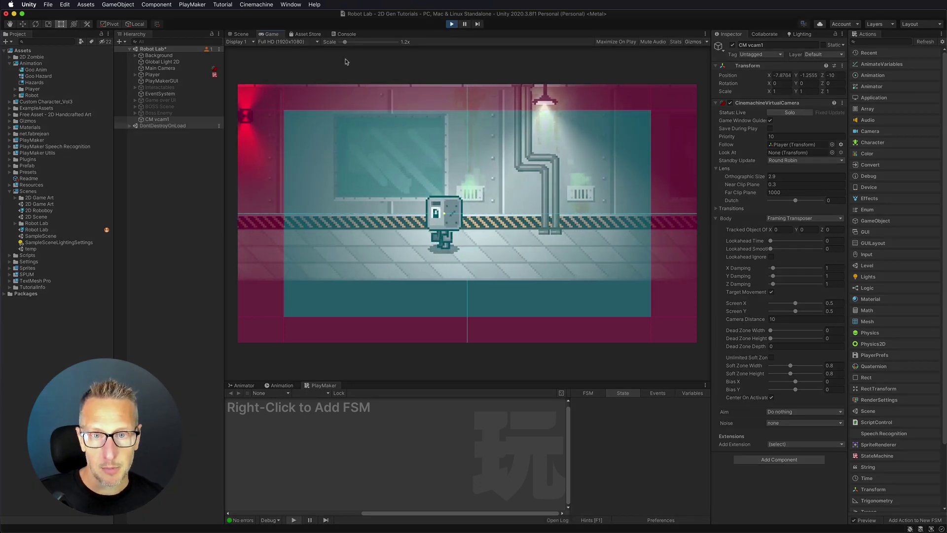
{"action": "key", "text": "Right"}
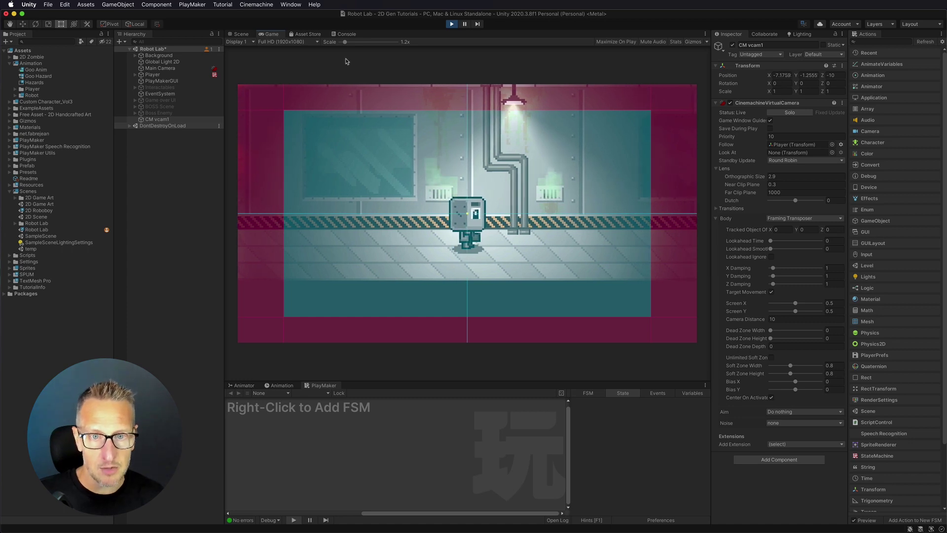
{"action": "key", "text": "Right"}
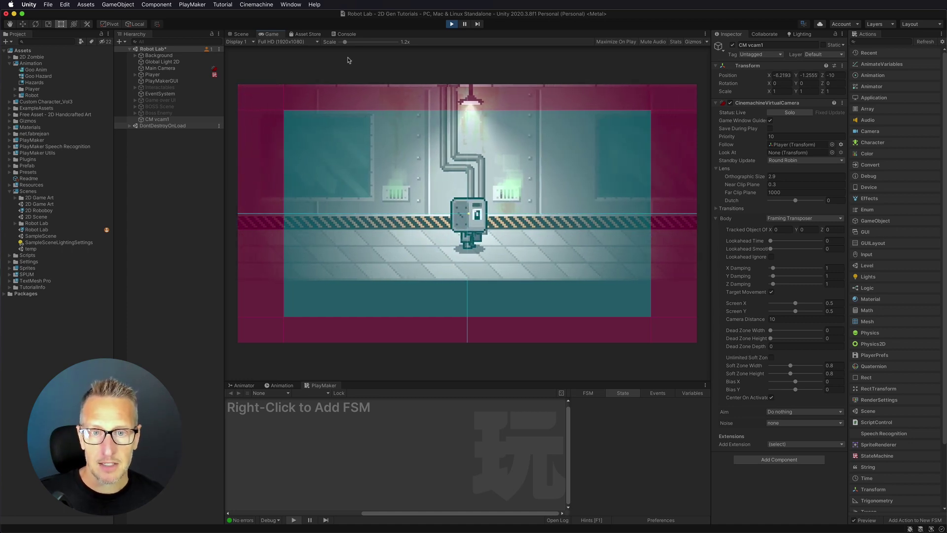
{"action": "left_click", "coordinate": [451, 24]}
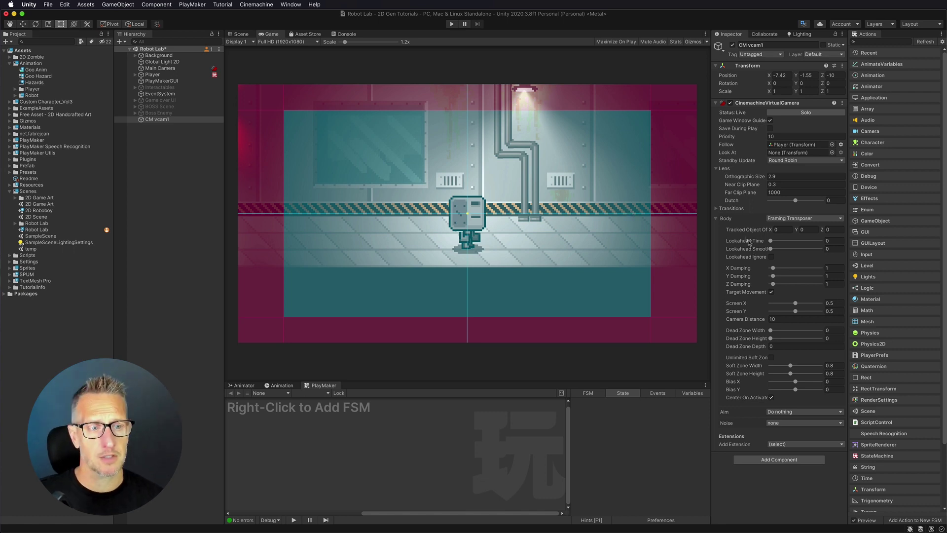
- Set the camera's Lookahead Time to 0.5 and Lookahead Smoothing to 10
{"action": "mouse_move", "coordinate": [749, 243]}
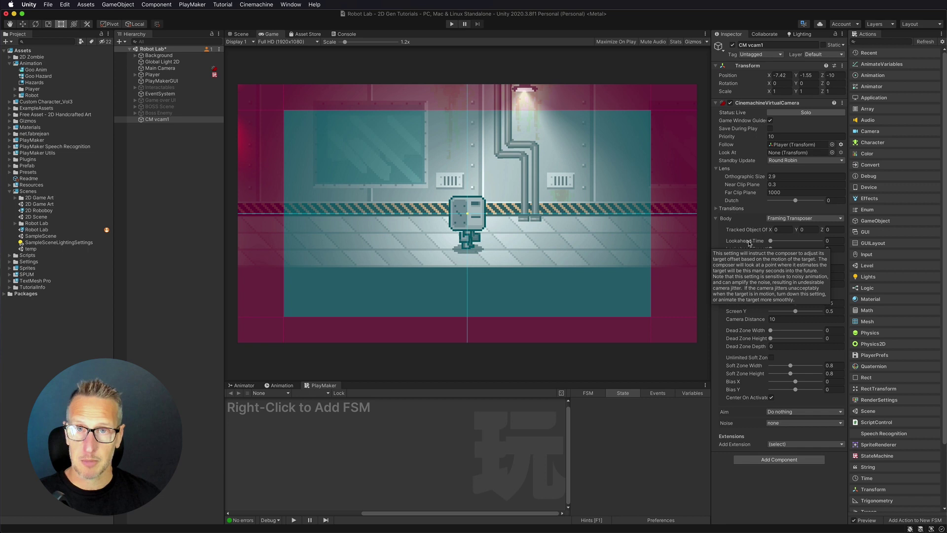
{"action": "left_click", "coordinate": [832, 241]}
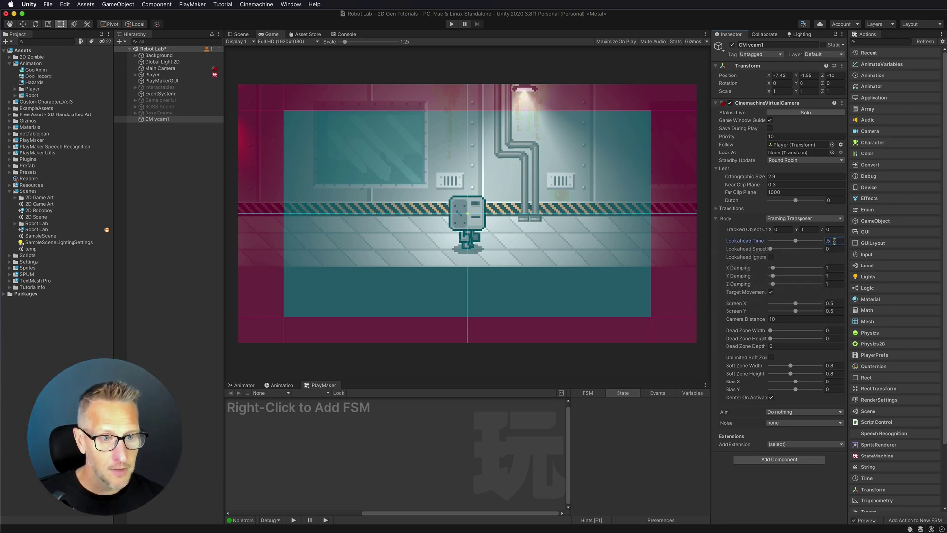
{"action": "type", "text": ".5"}
{"action": "key", "text": "Tab"}
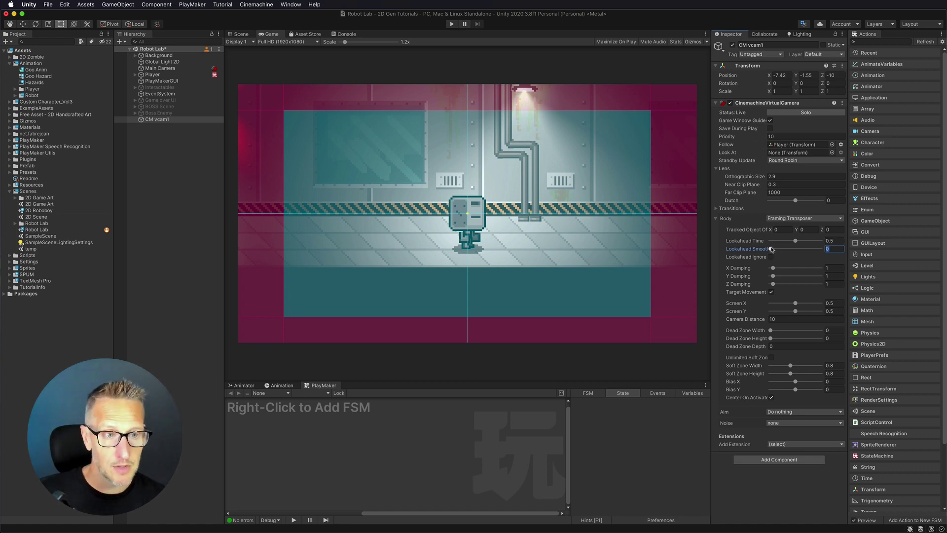
{"action": "left_click_drag", "start_coordinate": [771, 249], "coordinate": [802, 252]}
{"action": "type", "text": "10"}
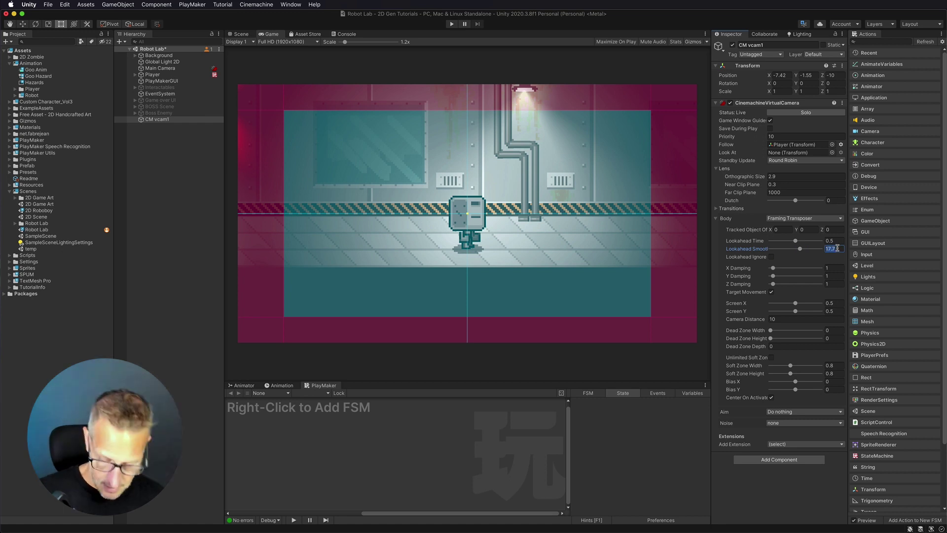
{"action": "key", "text": "Tab"}
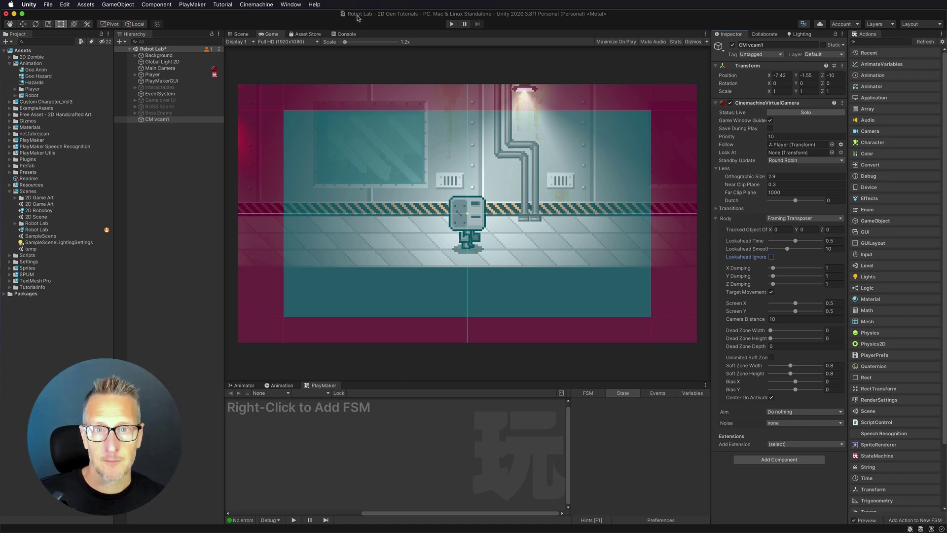
- Play the game, walk the robot both ways and jump, then stop play mode
{"action": "left_click", "coordinate": [452, 24]}
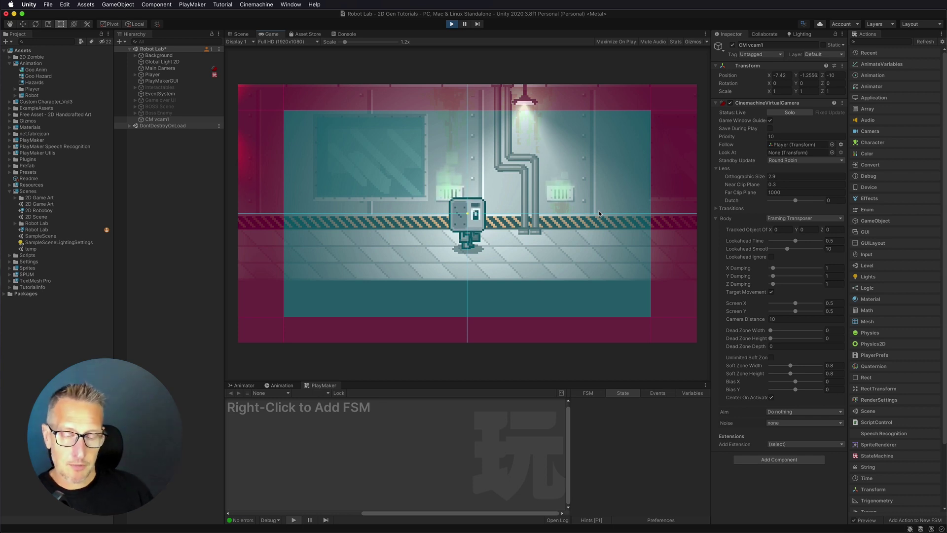
{"action": "key", "text": "Right"}
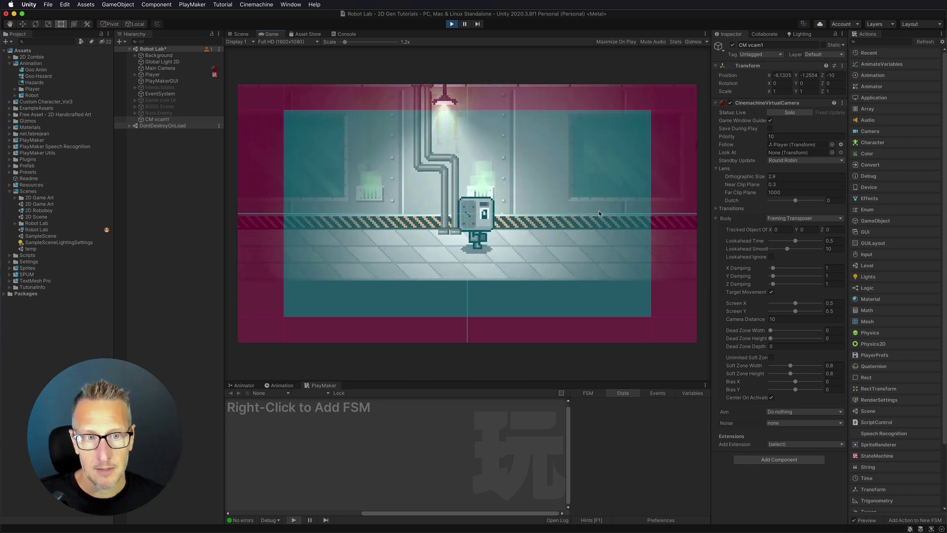
{"action": "key", "text": "Left"}
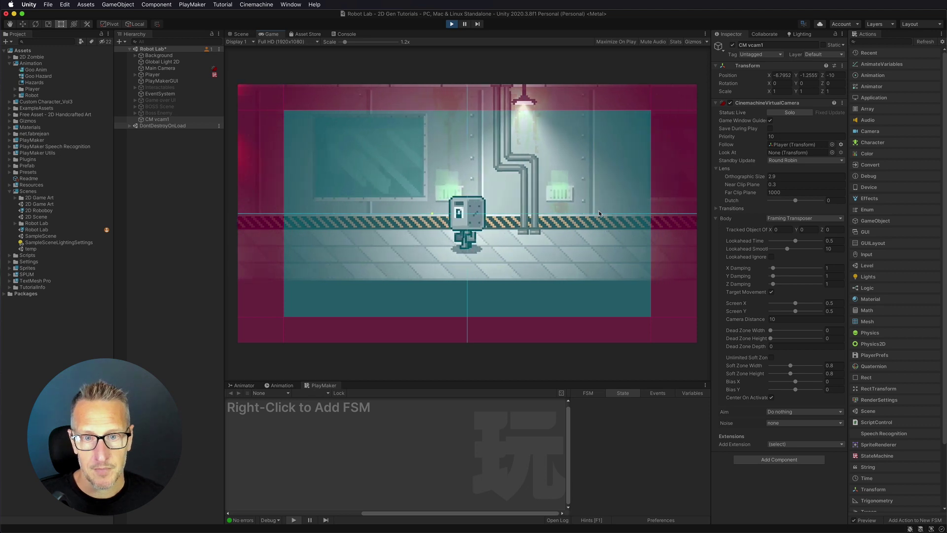
{"action": "key", "text": "Left"}
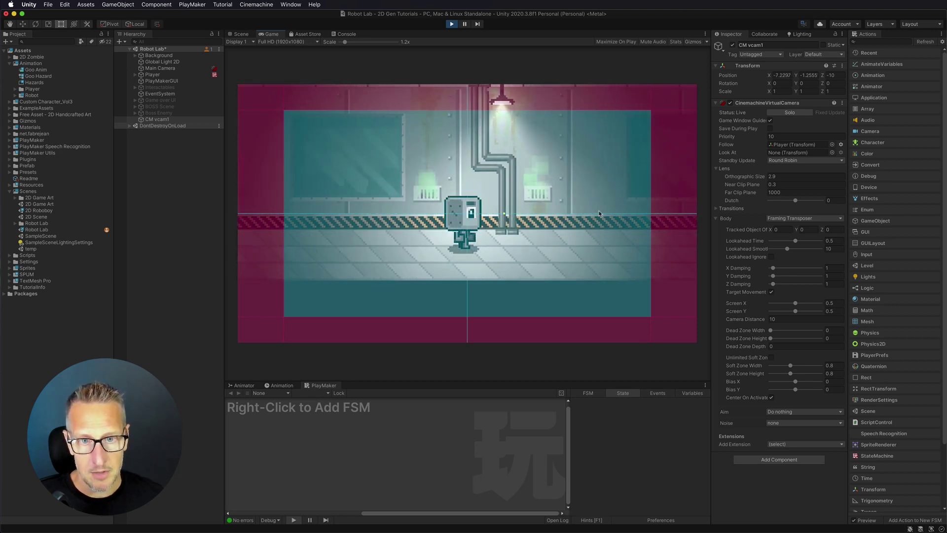
{"action": "key", "text": "Right"}
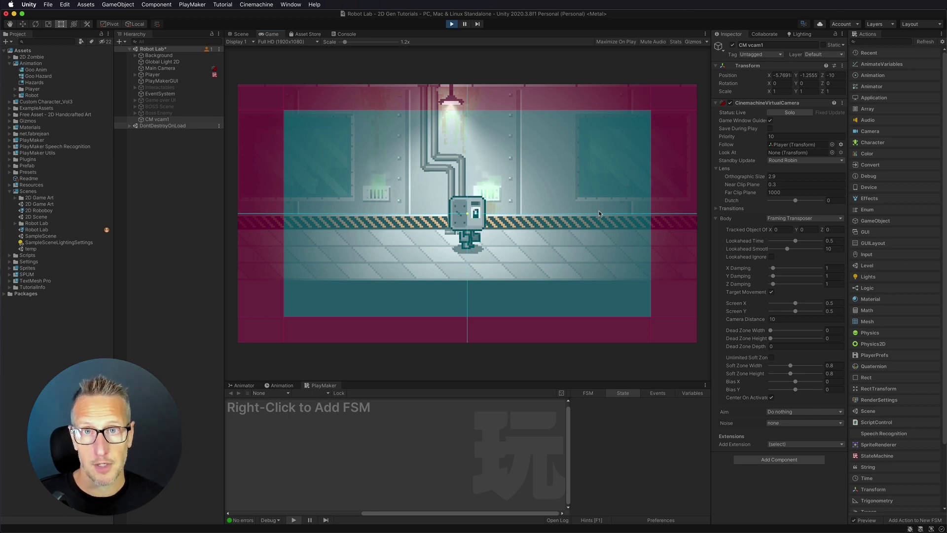
{"action": "key", "text": "space"}
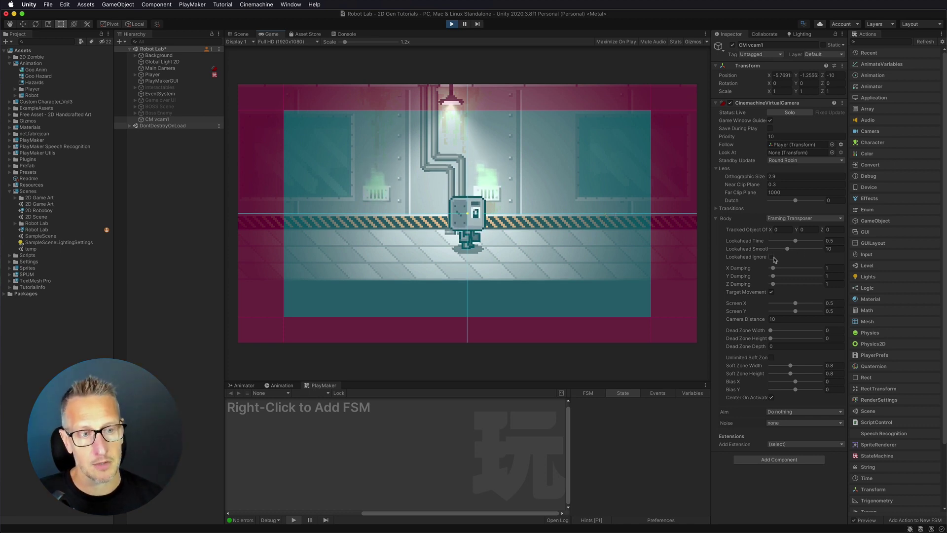
{"action": "key", "text": "super+p"}
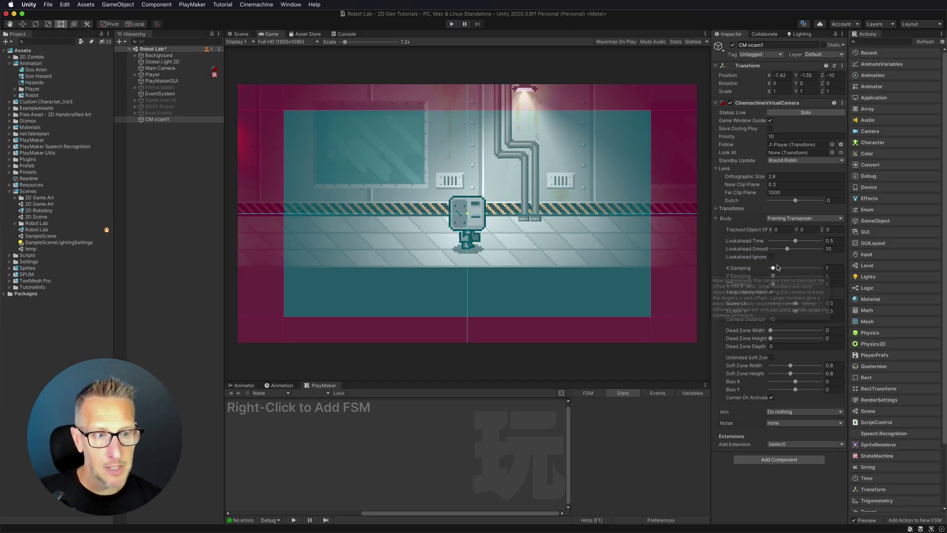
- Set X Damping to 0 and play-test by walking the robot left and right
{"action": "mouse_move", "coordinate": [778, 268]}
{"action": "left_mouse_down"}
{"action": "mouse_move", "coordinate": [768, 268]}
{"action": "mouse_move", "coordinate": [769, 284]}
{"action": "left_mouse_up"}
{"action": "left_click", "coordinate": [451, 23]}
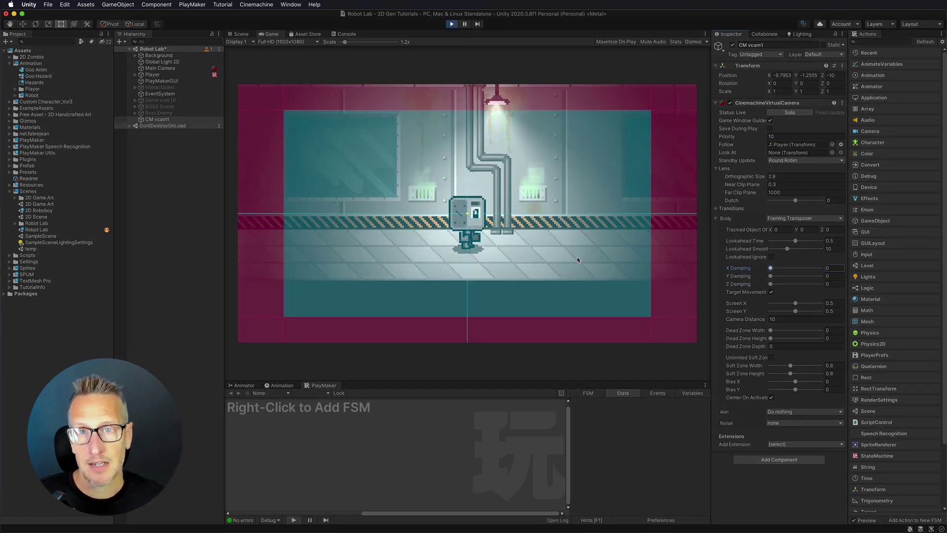
{"action": "key", "text": "Right"}
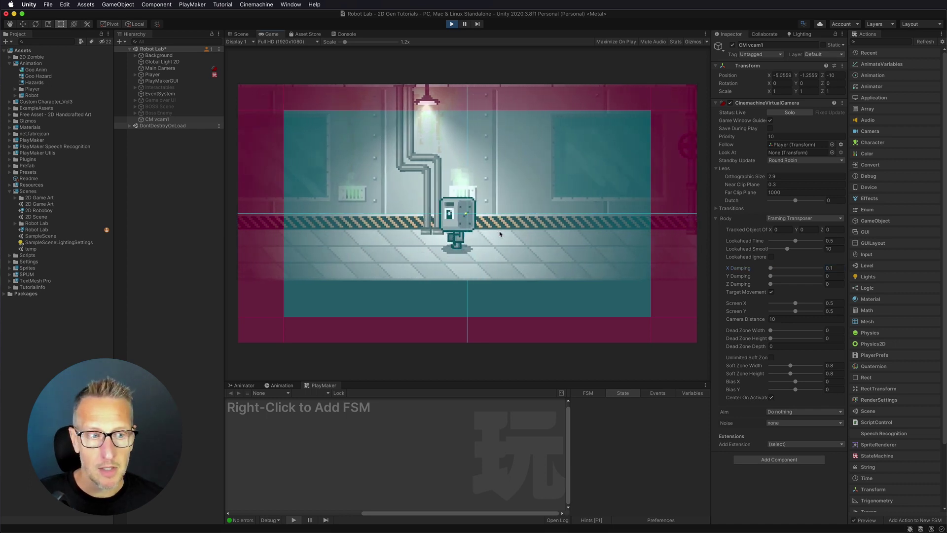
{"action": "key", "text": "Left"}
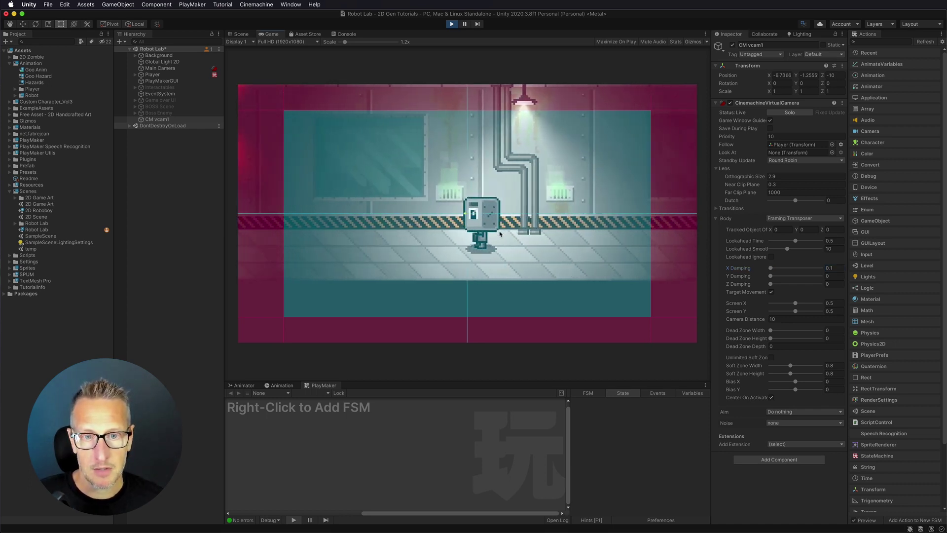
{"action": "key", "text": "Right"}
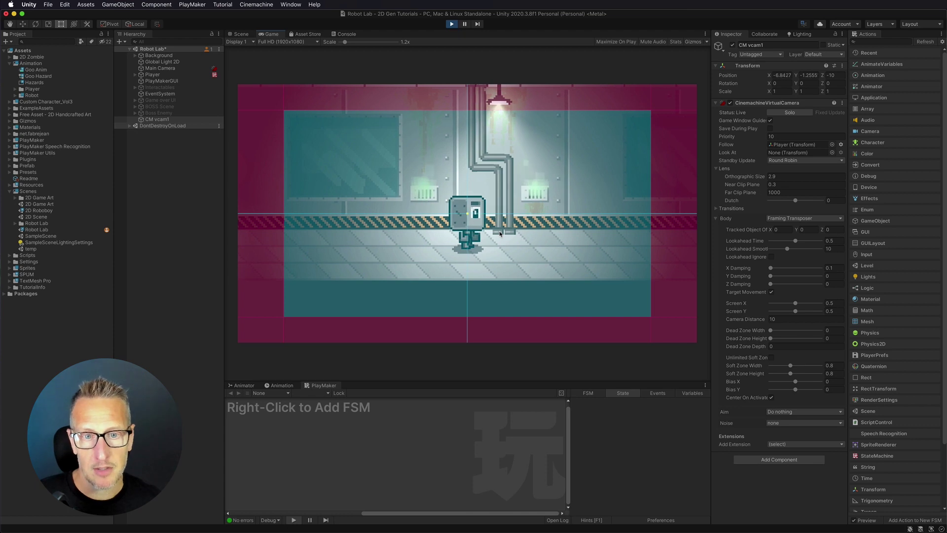
- Raise X Damping to 3, with Y Damping at 2.6, and walk the robot to feel the slower follow
{"action": "left_click_drag", "start_coordinate": [772, 270], "coordinate": [777, 277]}
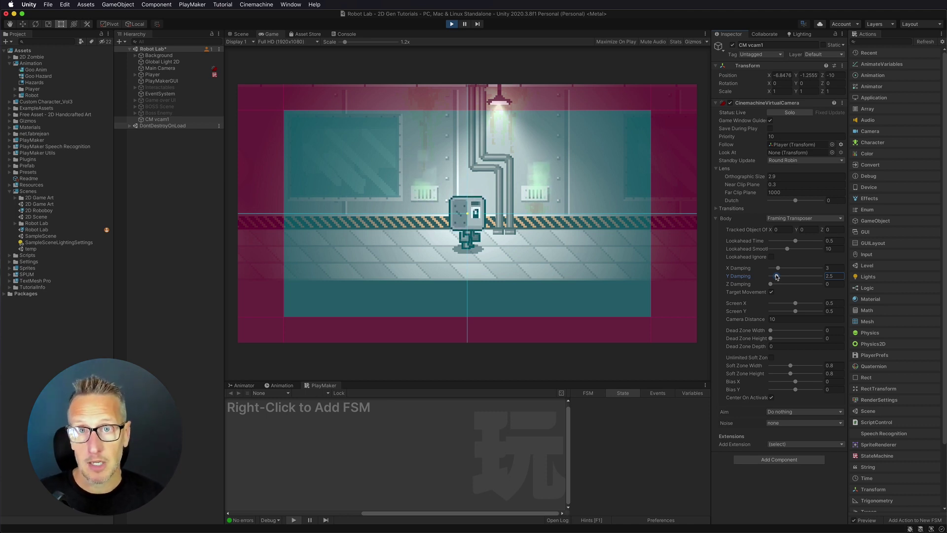
{"action": "key", "text": "Left"}
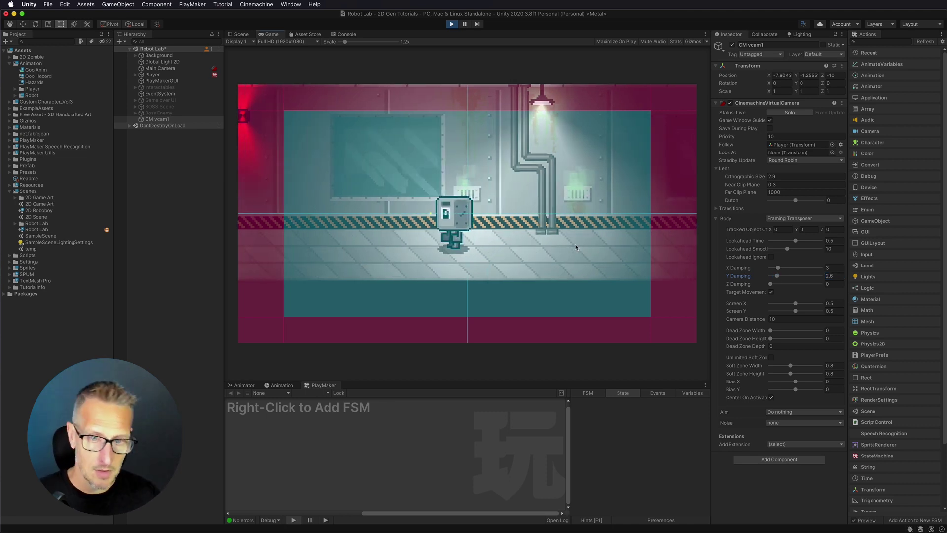
{"action": "key", "text": "Right"}
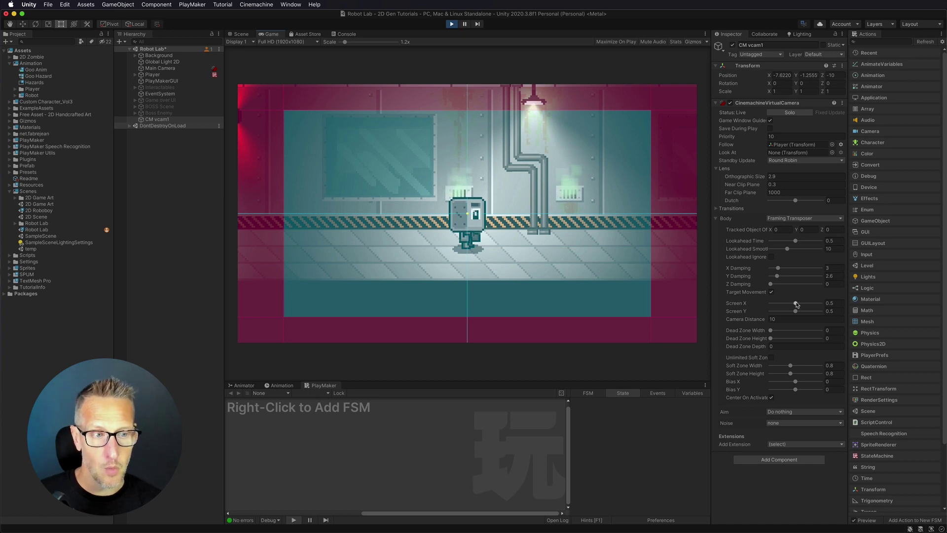
- Try Screen X values, keep it at 0.5, and raise Screen Y to 0.53
{"action": "left_click_drag", "start_coordinate": [796, 305], "coordinate": [796, 304]}
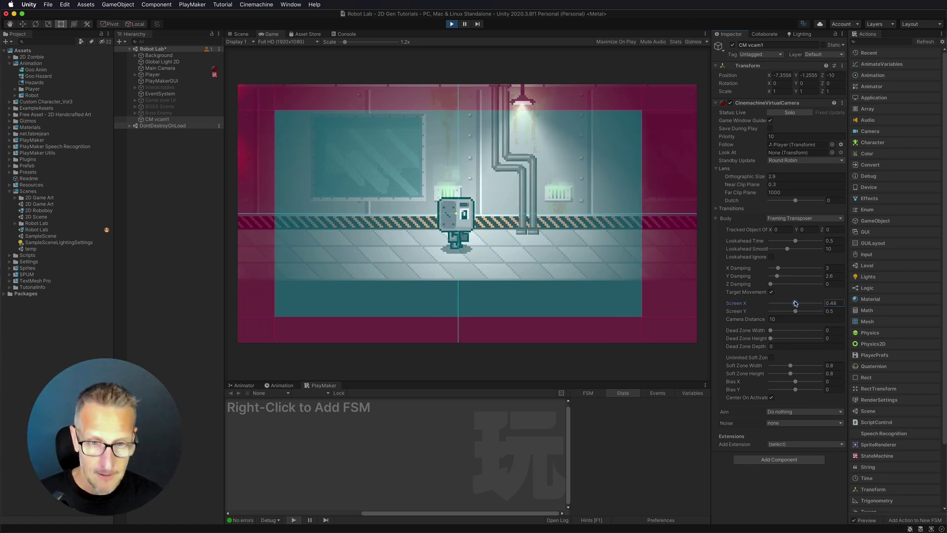
{"action": "left_click_drag", "start_coordinate": [796, 312], "coordinate": [798, 312]}
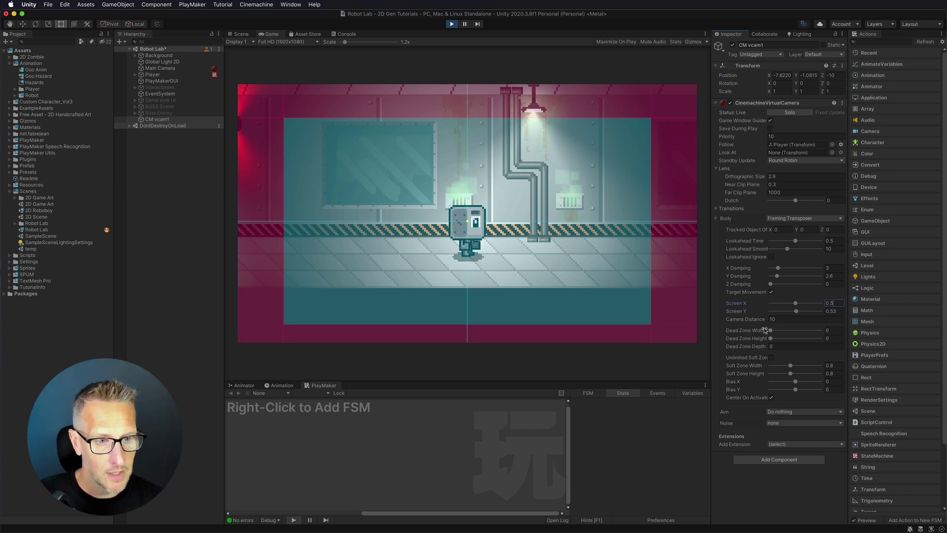
- Set the dead zone to 0.41 wide and 0.1 high
{"action": "left_click_drag", "start_coordinate": [771, 331], "coordinate": [776, 331]}
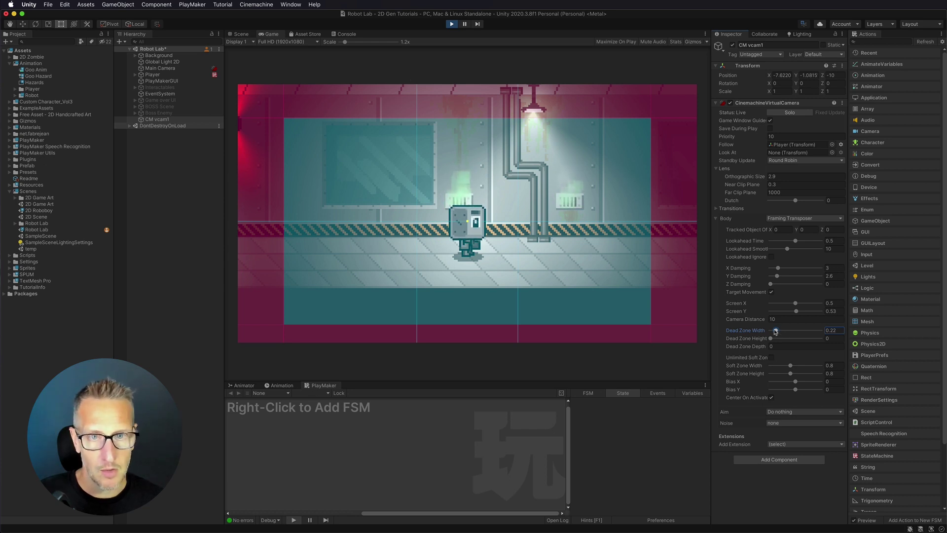
{"action": "left_click_drag", "start_coordinate": [776, 331], "coordinate": [780, 330]}
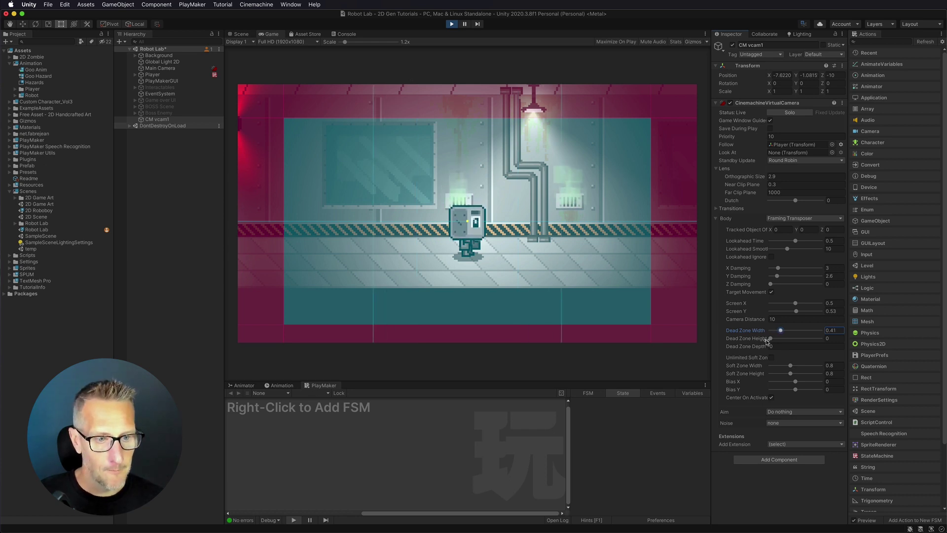
{"action": "left_click_drag", "start_coordinate": [770, 340], "coordinate": [773, 339]}
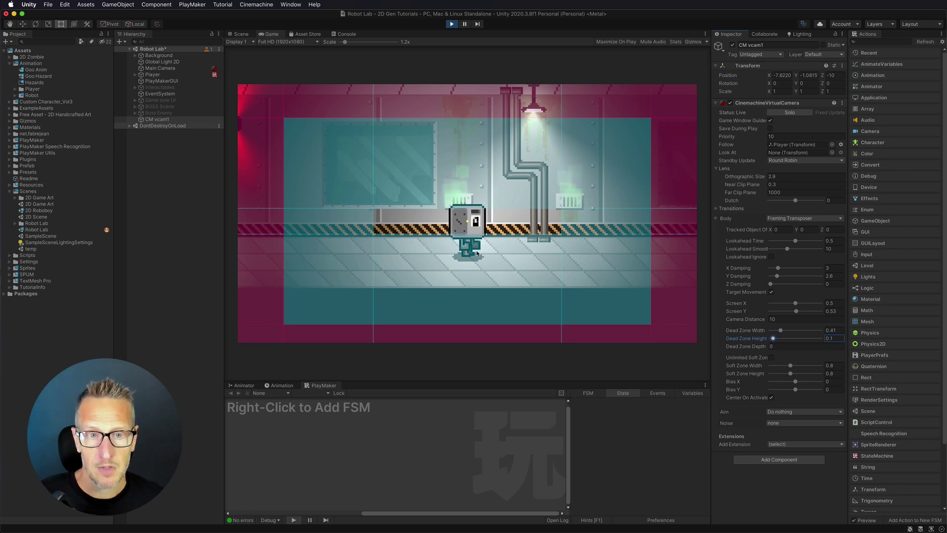
- Walk the robot back and forth in the running game to test the dead zone
{"action": "left_click", "coordinate": [459, 219]}
{"action": "key", "text": "Right"}
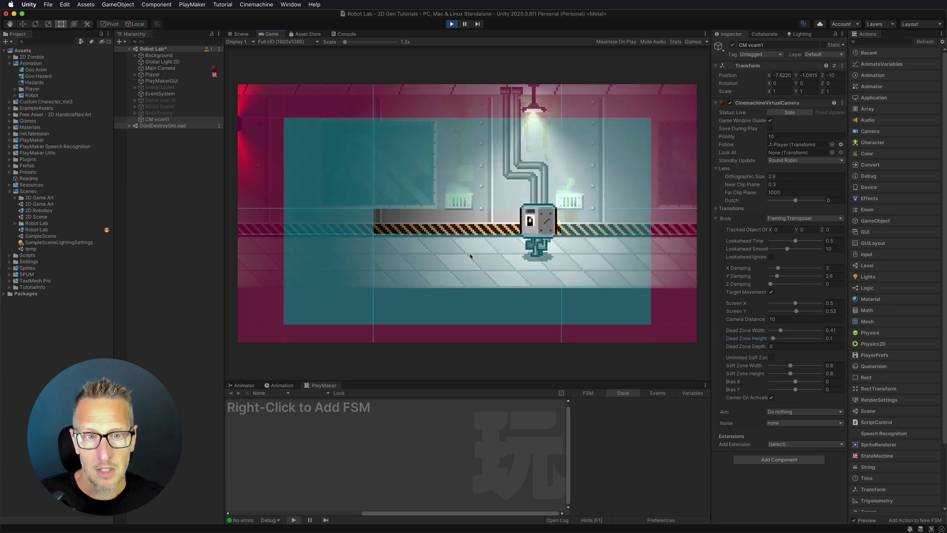
{"action": "key", "text": "Left"}
{"action": "key", "text": "Right"}
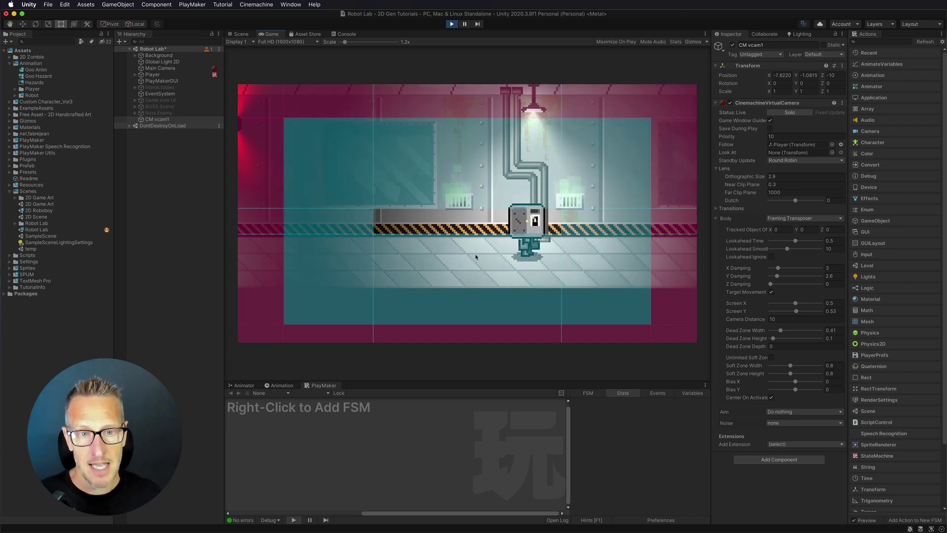
{"action": "key", "text": "Right"}
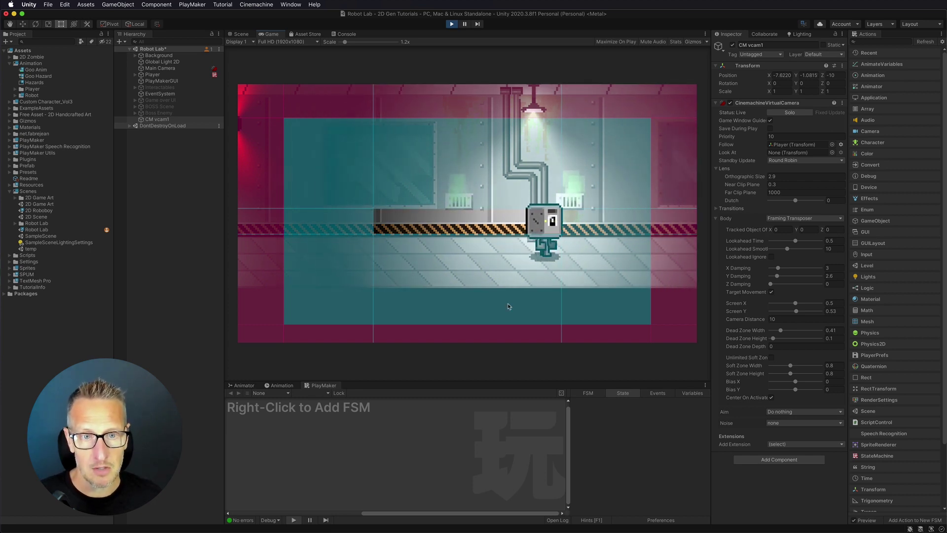
{"action": "key", "text": "Left"}
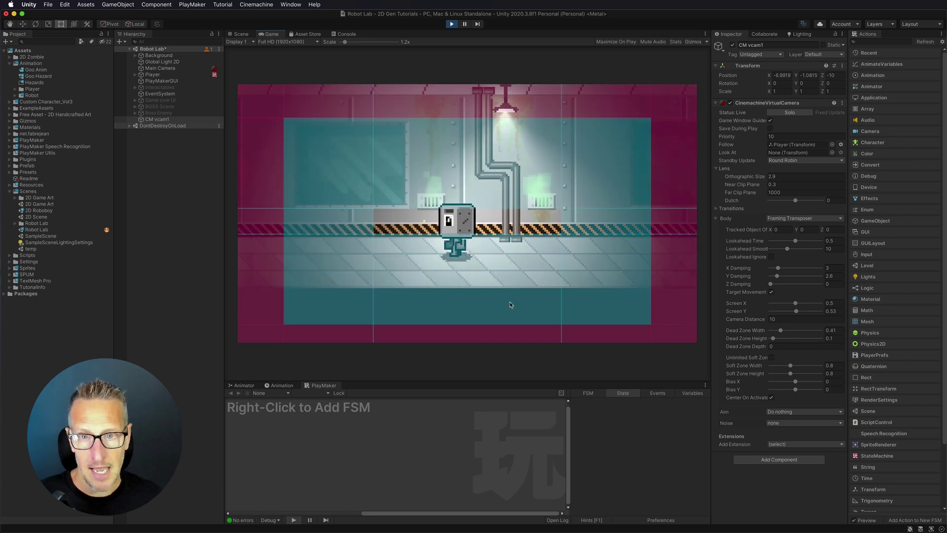
{"action": "key", "text": "Right"}
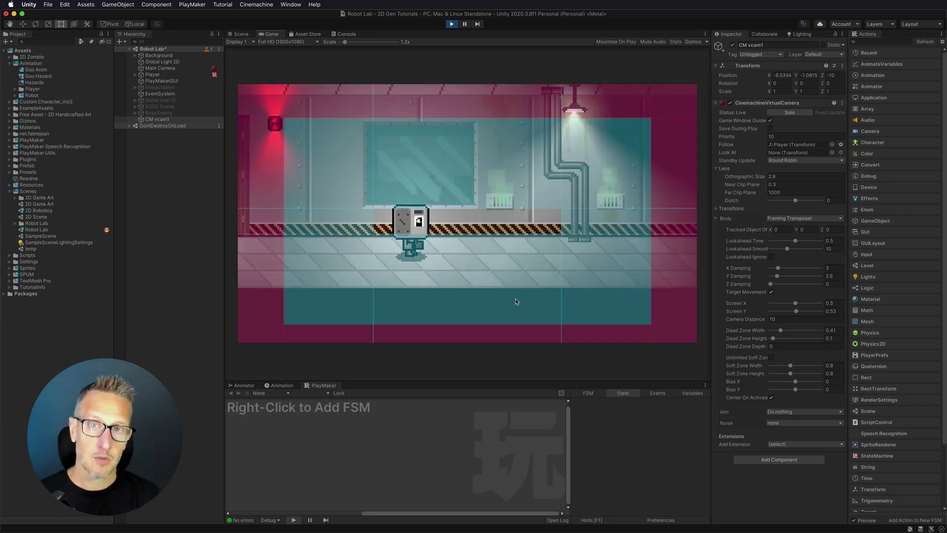